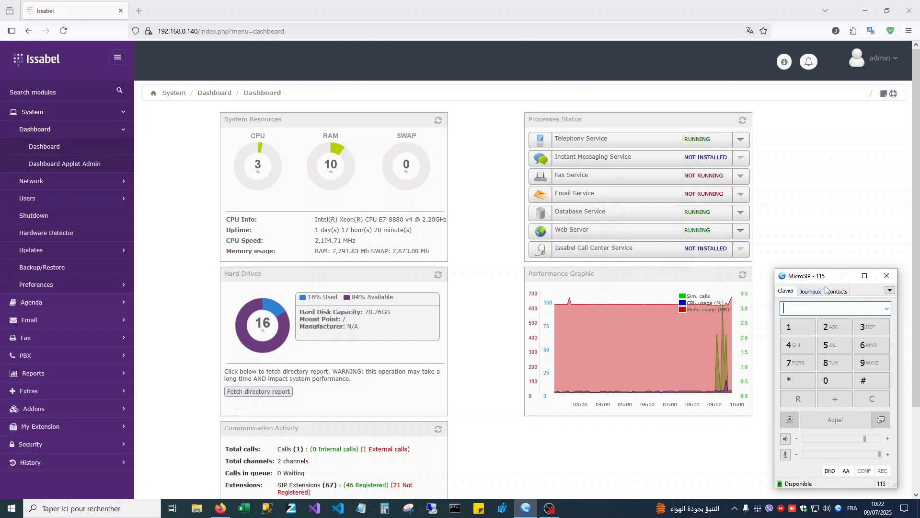
- Move the MicroSIP dialer aside and open Security > Fail2Ban > Banned IPs in Firefox
drag(824, 282, 834, 279)
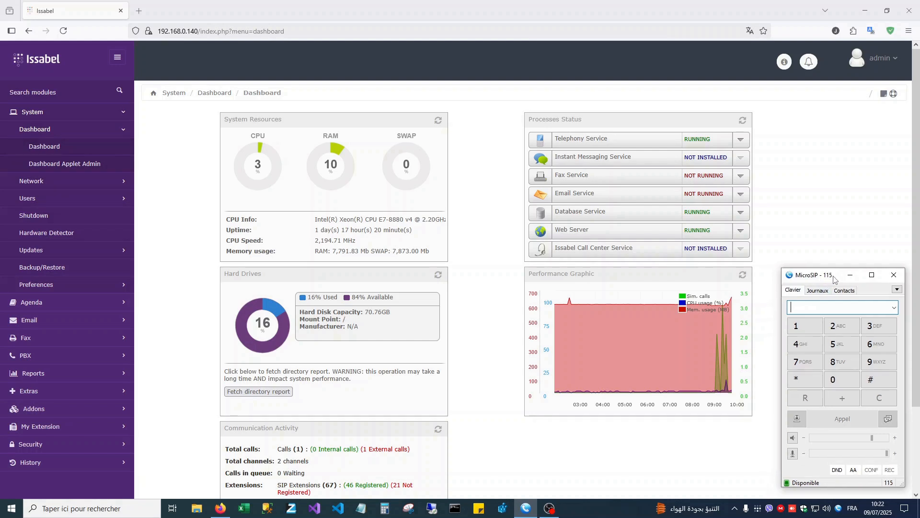
click(797, 223)
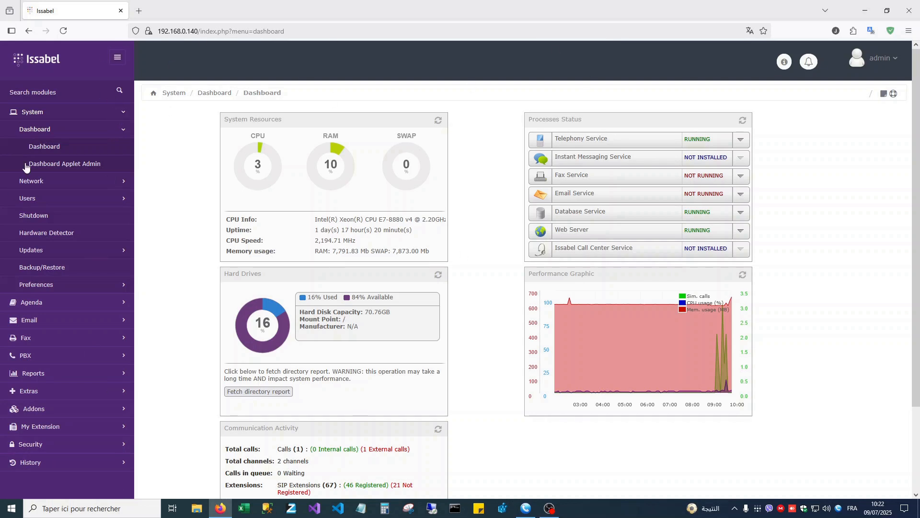
click(43, 444)
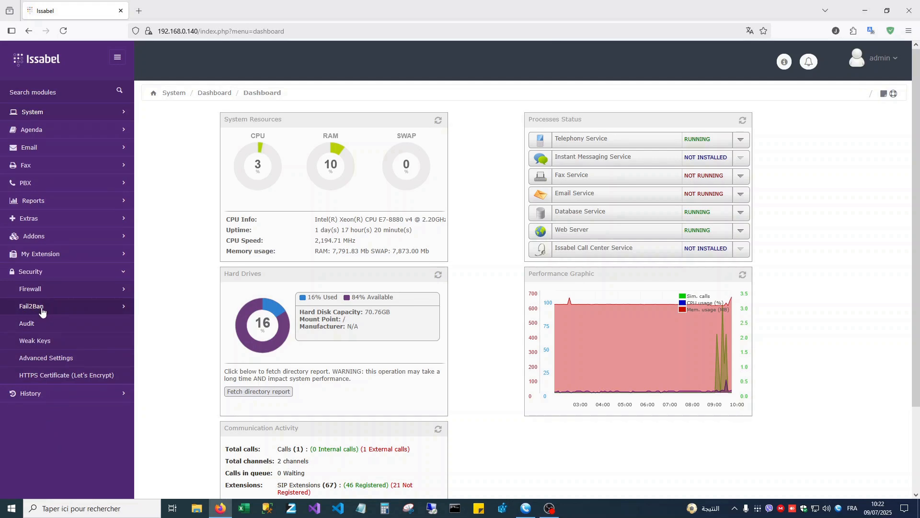
click(46, 310)
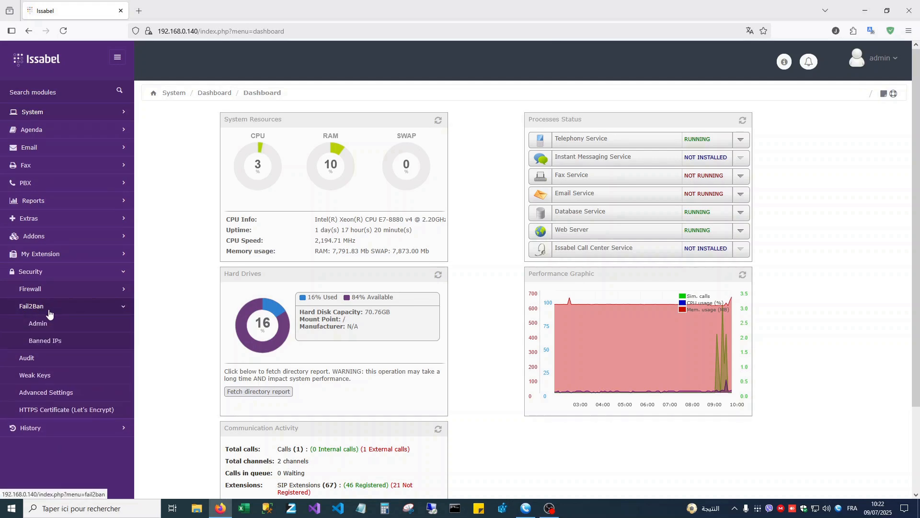
click(57, 342)
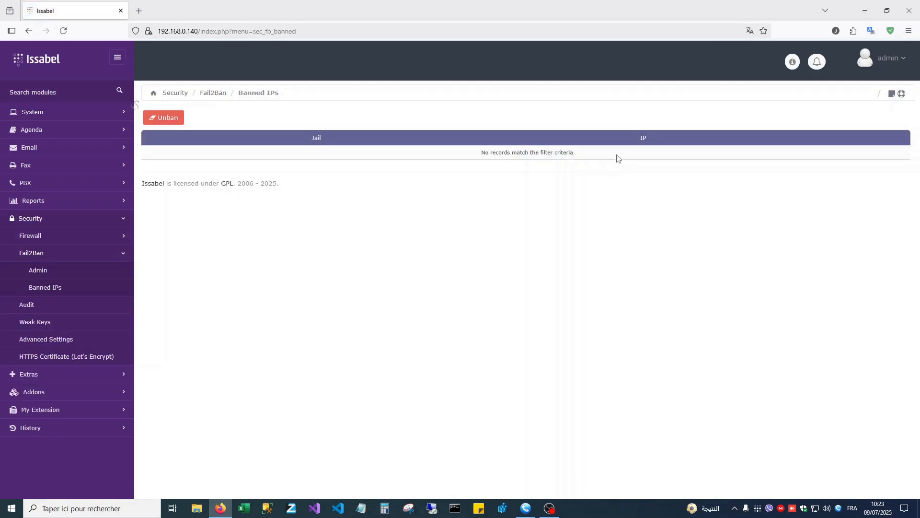
drag(594, 158, 480, 158)
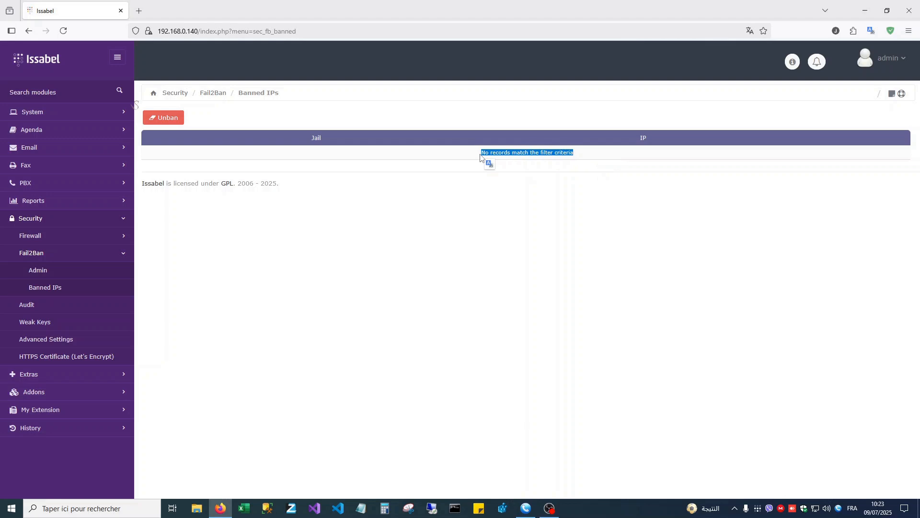
click(477, 157)
drag(463, 157, 596, 157)
click(597, 156)
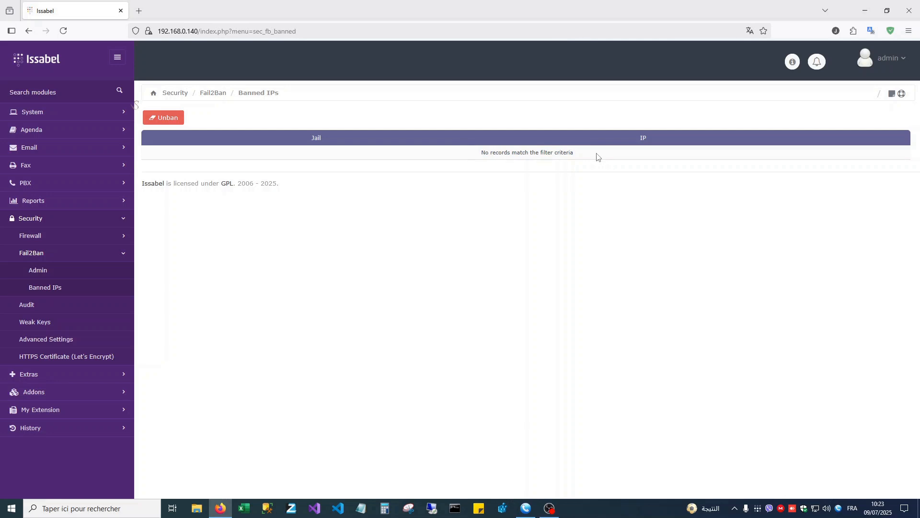
click(525, 508)
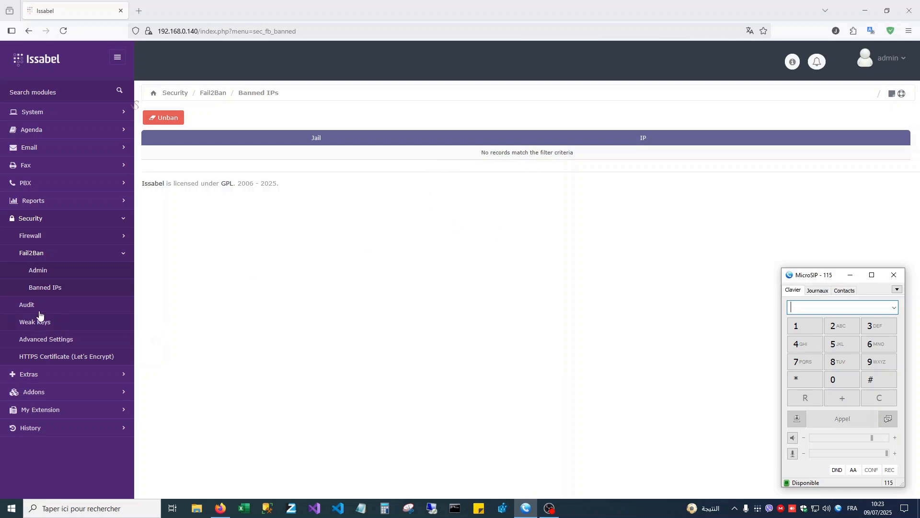
click(409, 155)
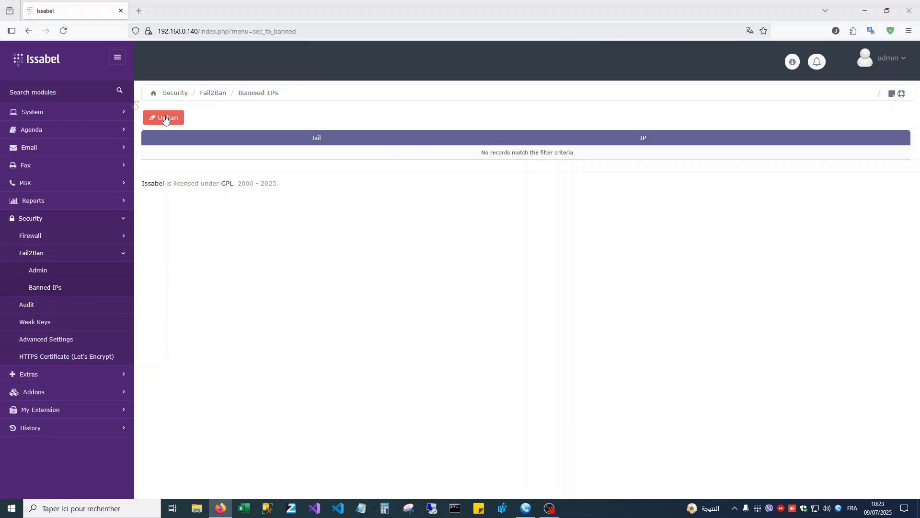
click(526, 507)
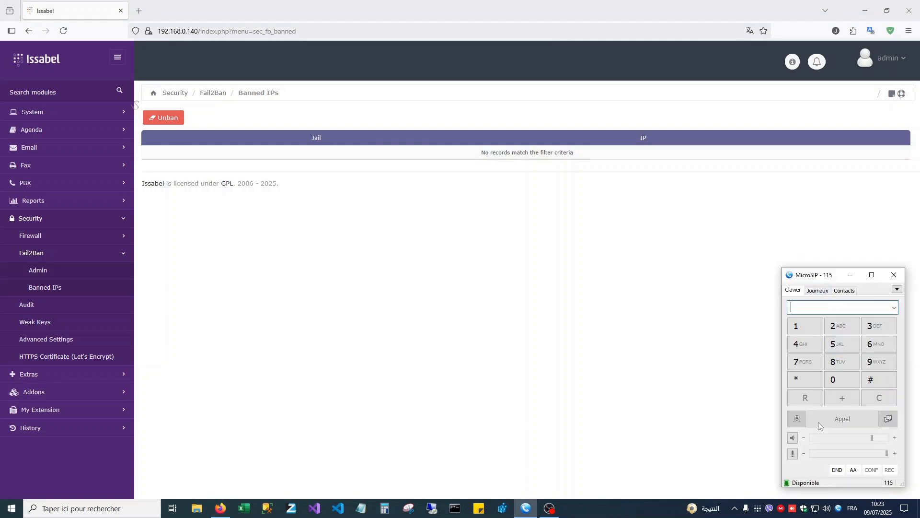
click(816, 291)
click(799, 292)
click(896, 276)
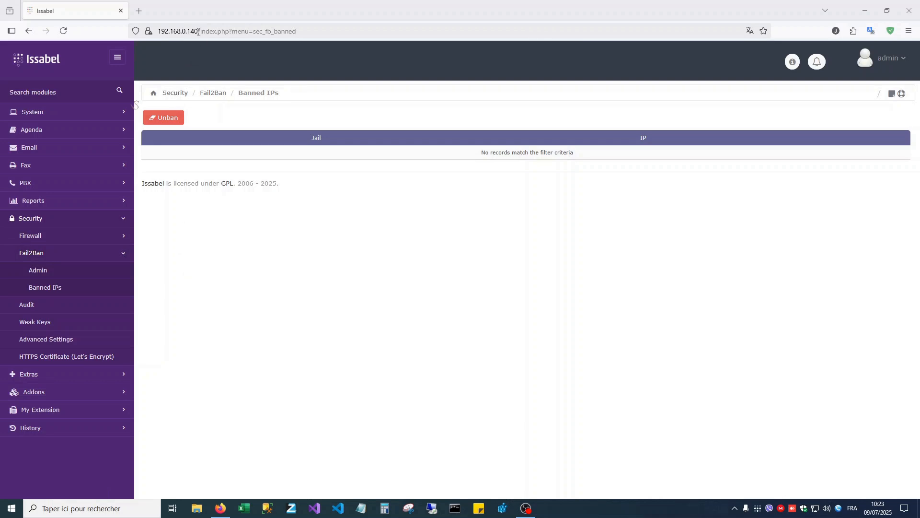
- Select the Firefox page address and dismiss its suggestions to reach the noVNC login prompt
drag(160, 30, 328, 68)
click(250, 255)
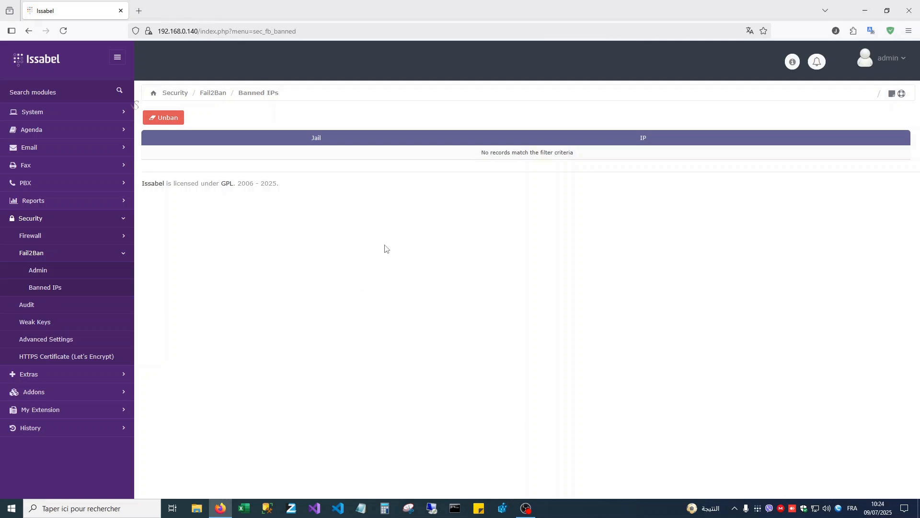
click(158, 30)
drag(158, 30, 314, 29)
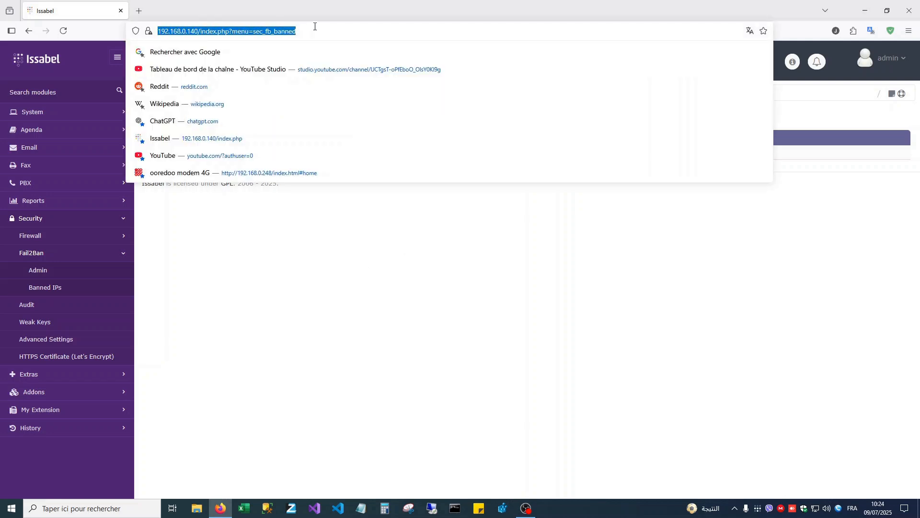
click(308, 230)
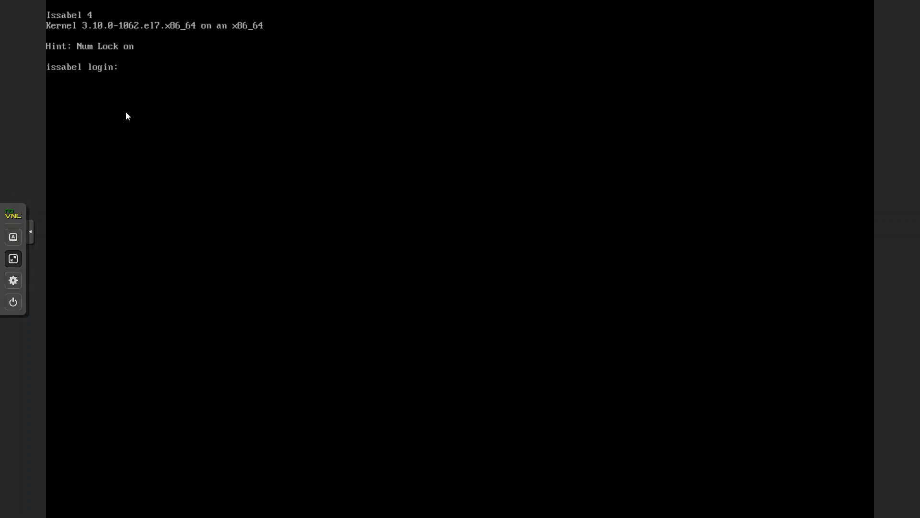
- Log in to the console as root, retrying after 'Login incorrect'
text(root)
key(Return)
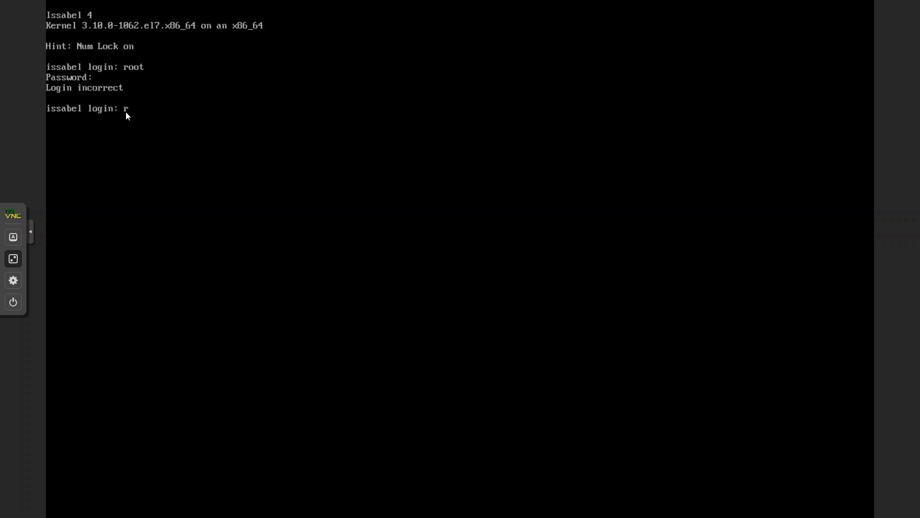
key(Return)
key(Return)
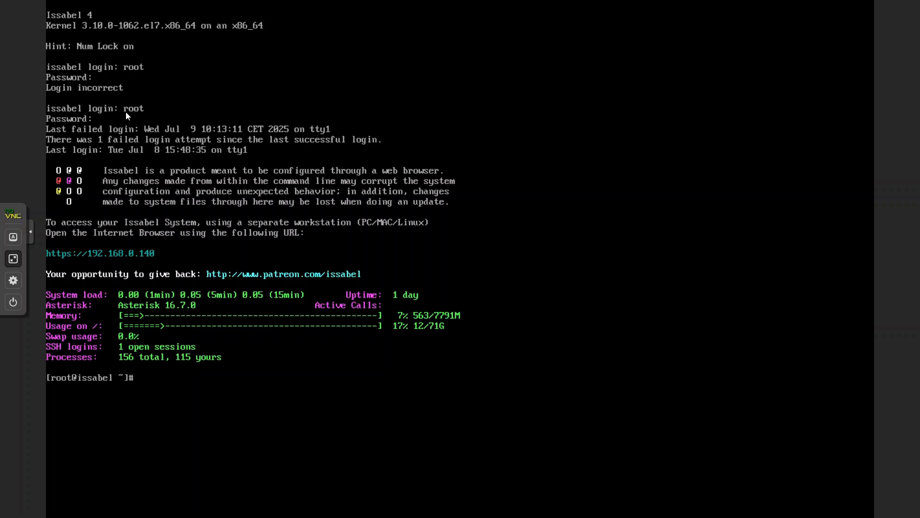
- Run 'systemctl stop fail2ban', fixing a typo, then start typing another systemctl command
text(systemctl stop)
key(BackSpace)
key(BackSpace)
key(BackSpace)
key(BackSpace)
text(stop fail2ban)
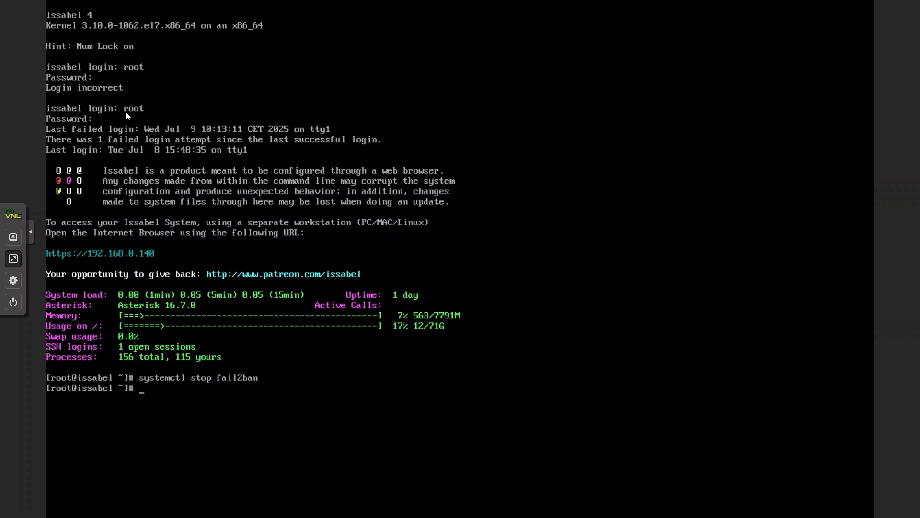
text(systemctl disable fail2ban)
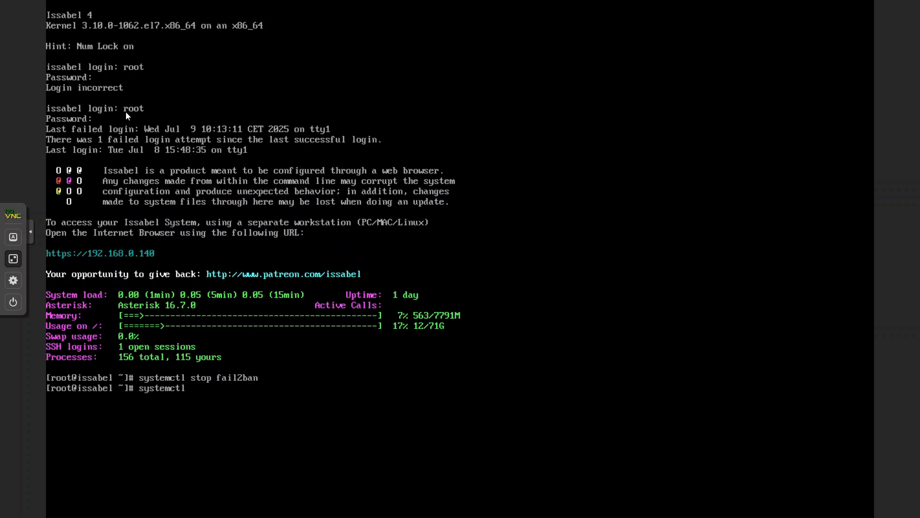
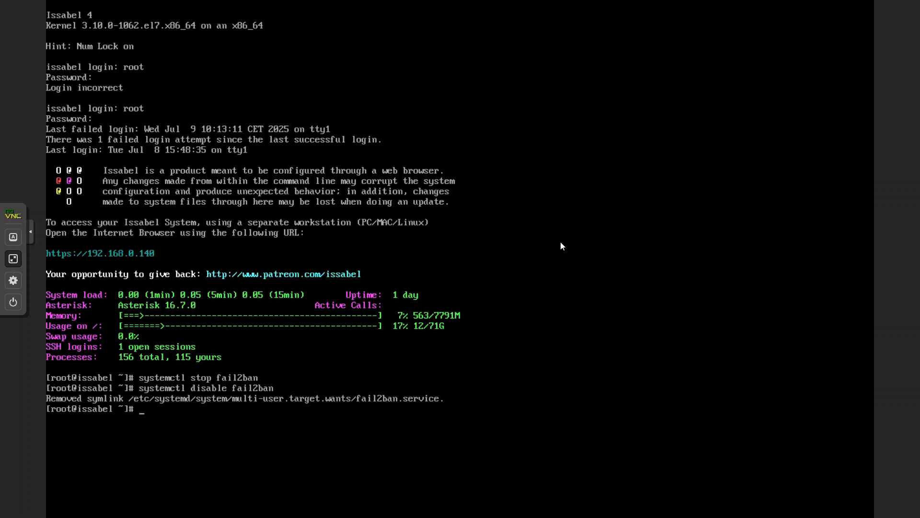
- Run 'systemctl status fail2ban' to confirm the service reports disabled and inactive (dead)
text(systemctl status fail2ban)
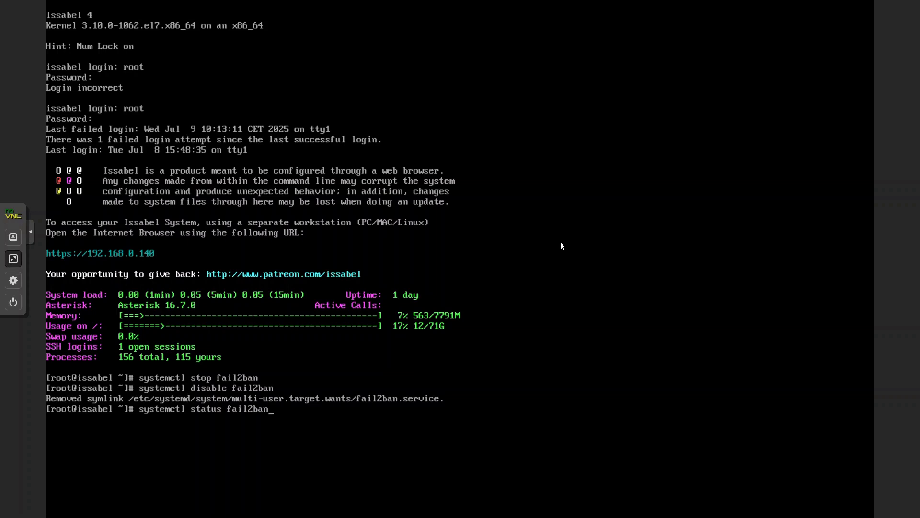
key(Return)
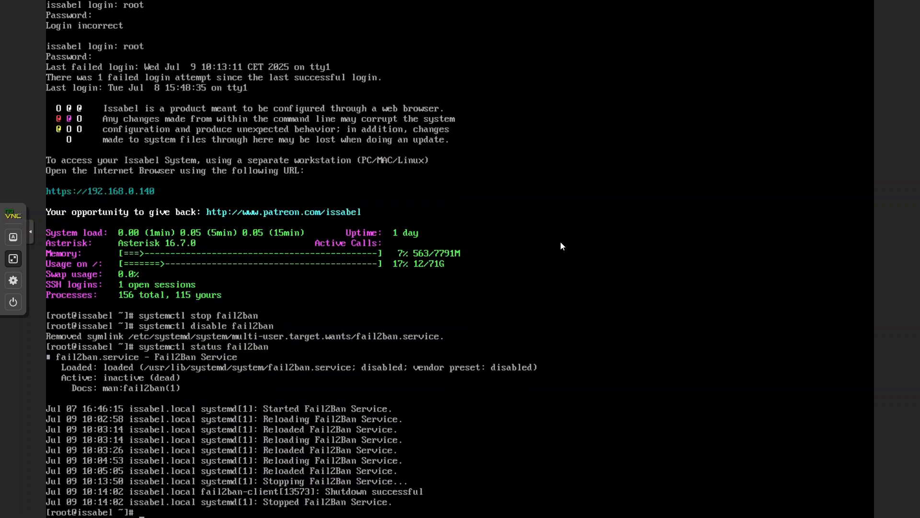